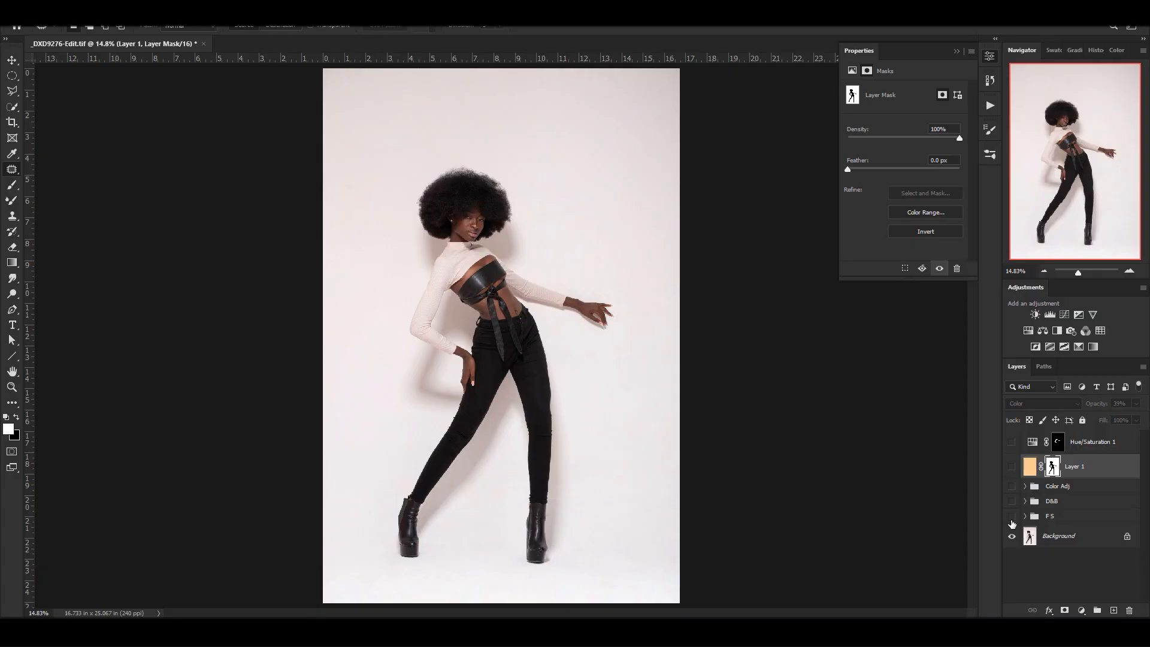
- Turn on the F S, D&B and Color Adj layer groups one by one, checking the portrait after each
{"action": "scroll", "coordinate": [443, 174], "scroll_direction": "up", "scroll_amount": 5}
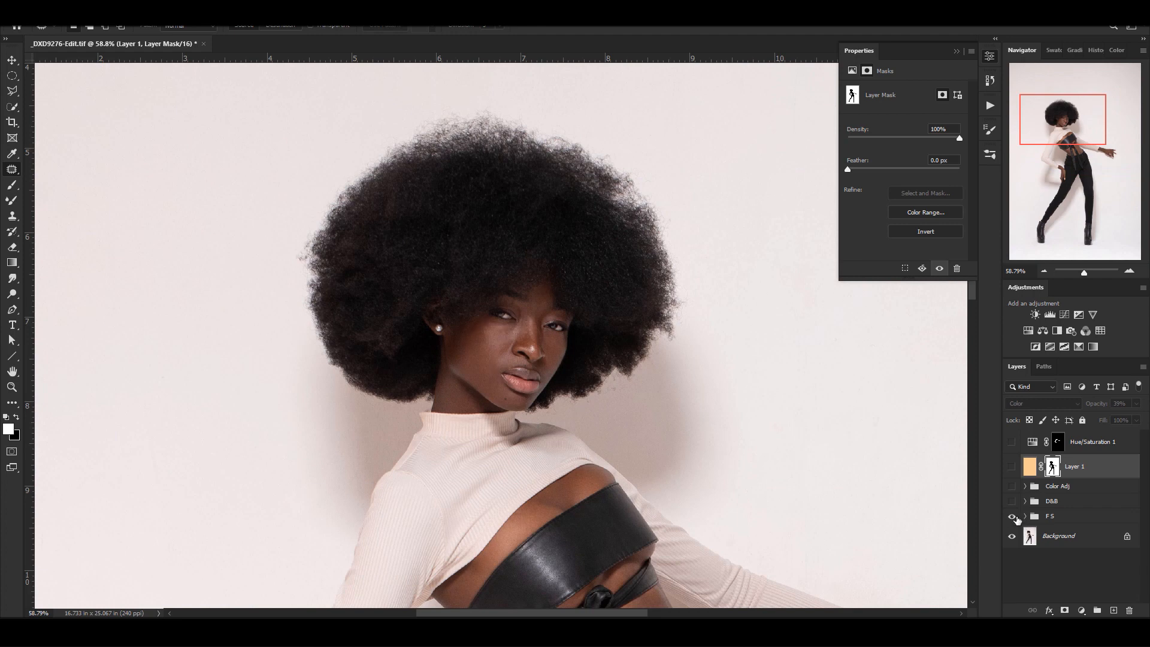
{"action": "left_click", "coordinate": [1014, 518]}
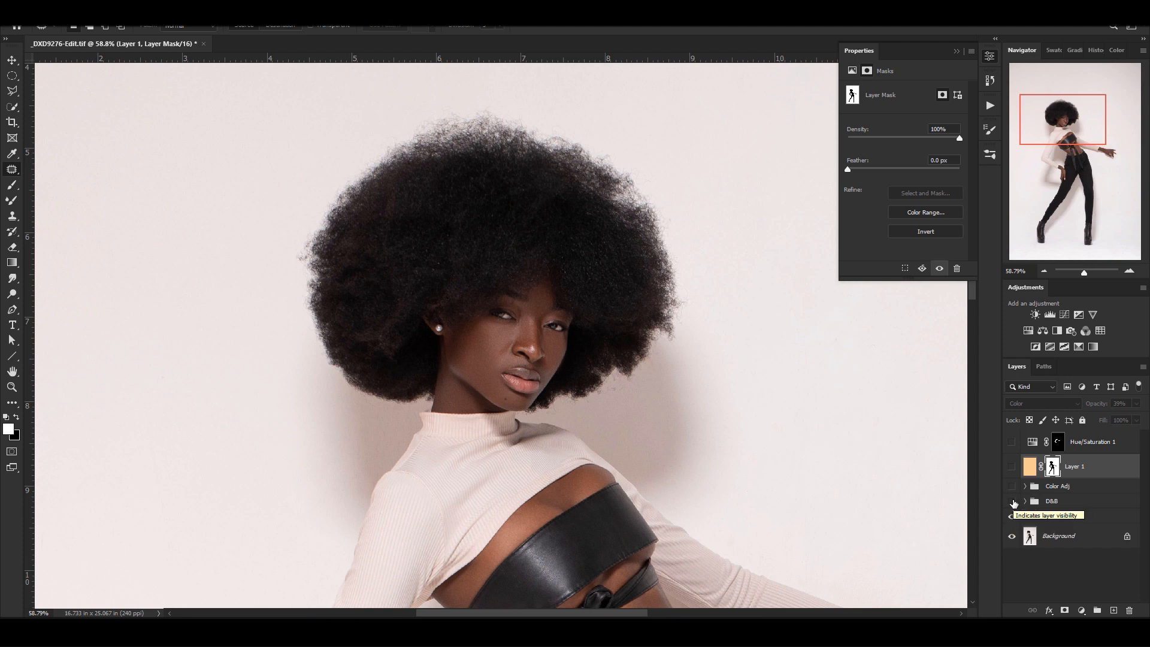
{"action": "left_click", "coordinate": [1012, 502]}
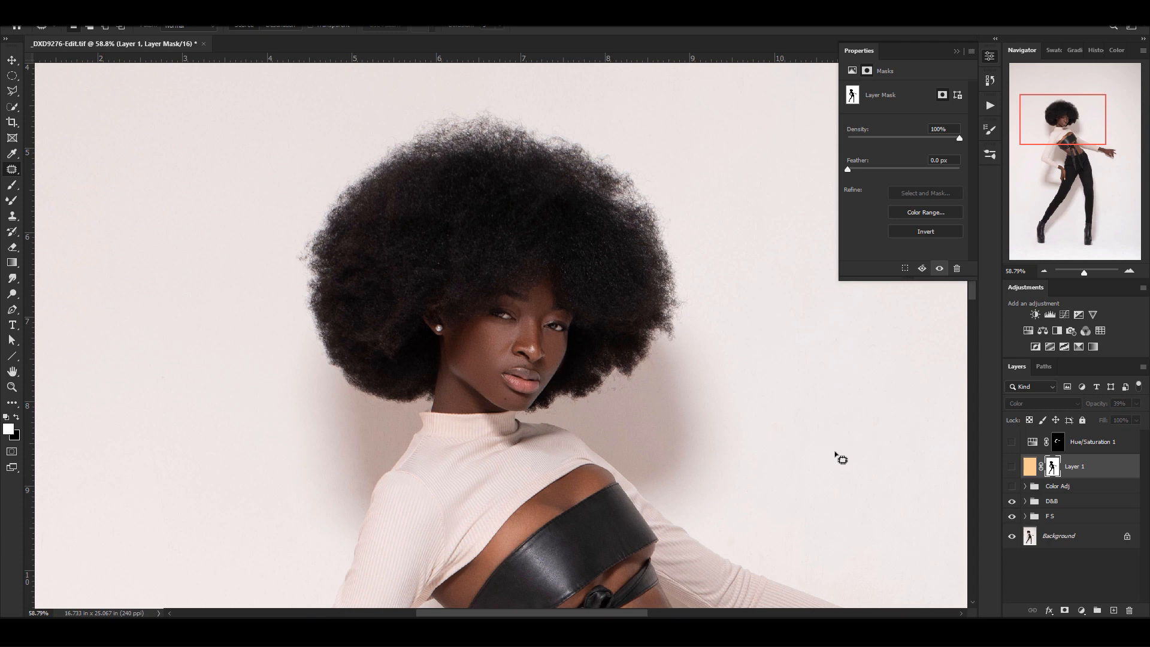
{"action": "scroll", "coordinate": [840, 459], "scroll_direction": "down", "scroll_amount": 5}
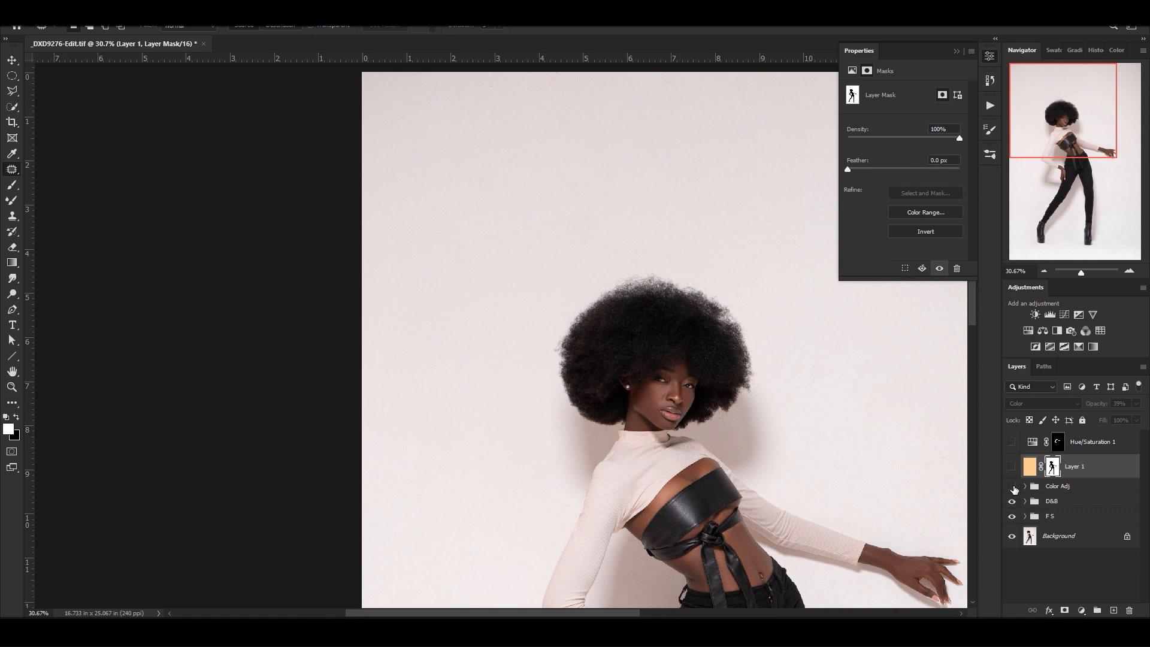
{"action": "left_click", "coordinate": [1012, 486]}
{"action": "key", "text": "ctrl+0"}
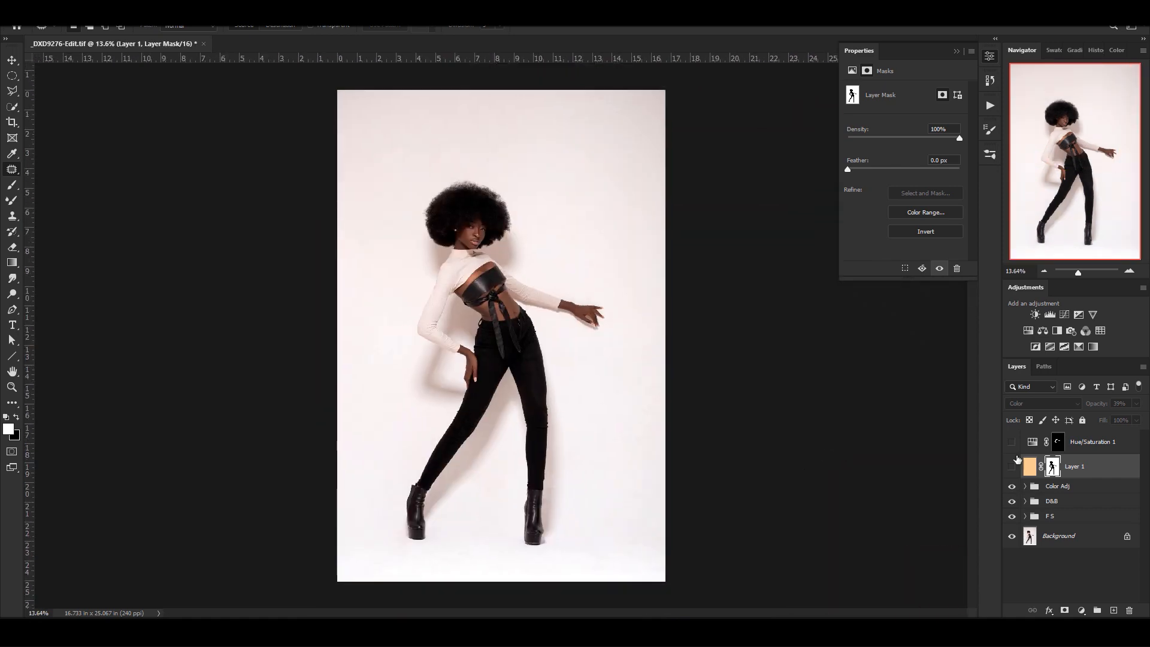
- Examine the settings of the Hue/Saturation, Levels and Curves adjustments inside the Color Adj group and their effect on the trousers
{"action": "left_click", "coordinate": [1025, 486]}
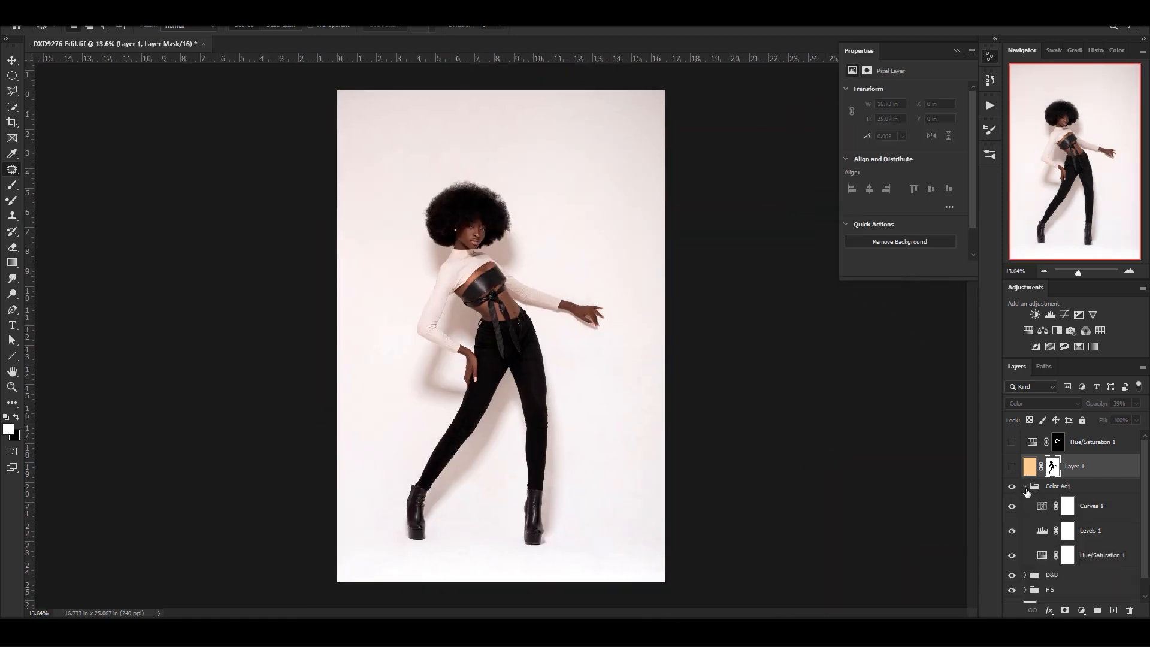
{"action": "left_click", "coordinate": [1042, 557]}
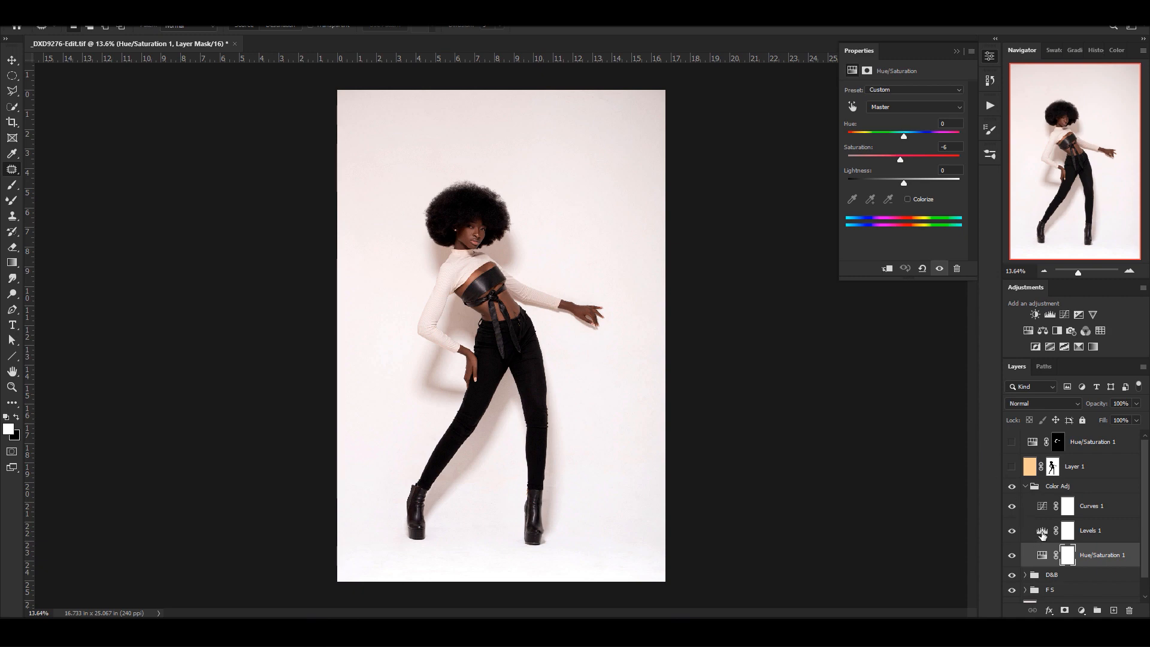
{"action": "left_click", "coordinate": [1042, 532]}
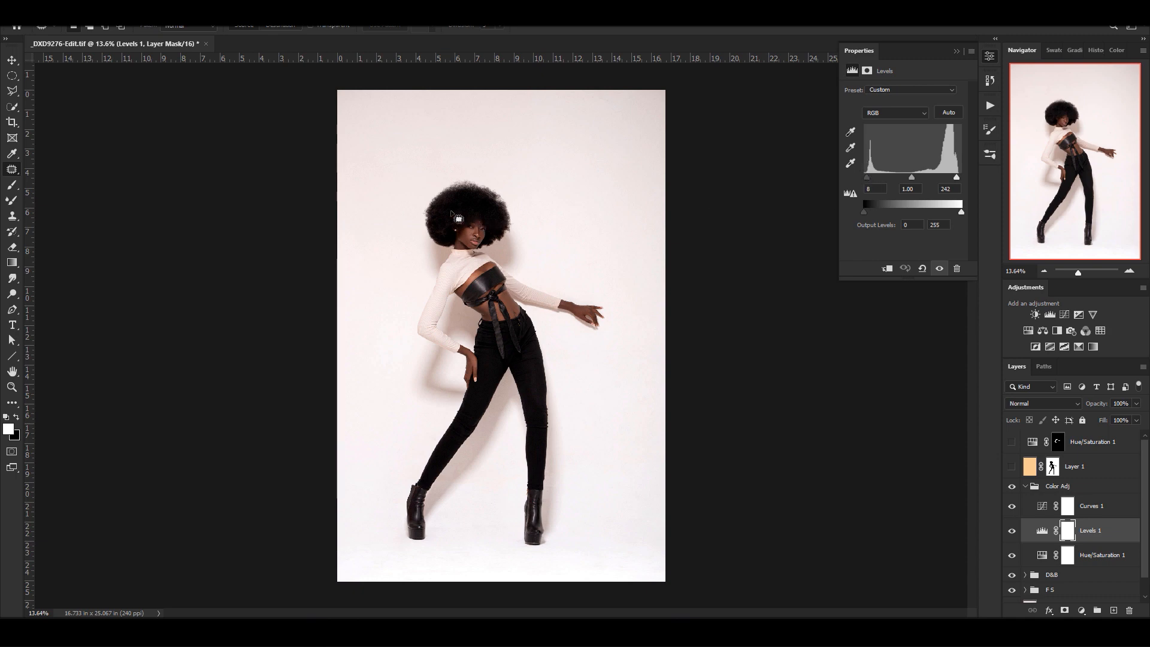
{"action": "scroll", "coordinate": [527, 366], "scroll_direction": "up", "scroll_amount": 10}
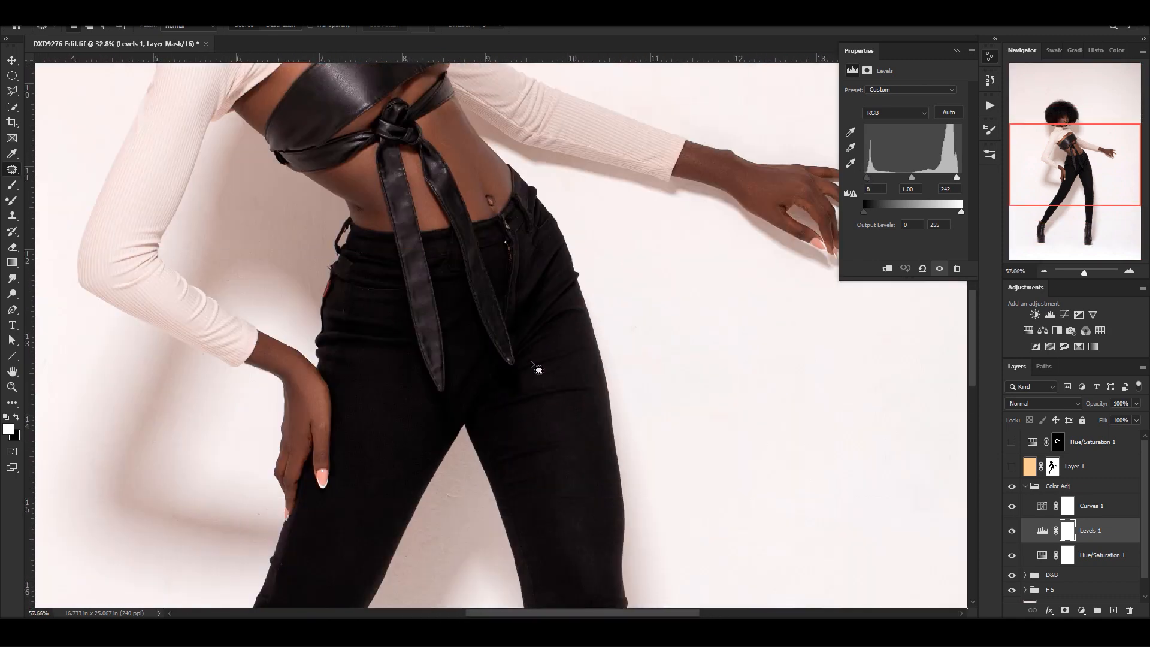
{"action": "scroll", "coordinate": [537, 371], "scroll_direction": "up", "scroll_amount": 2}
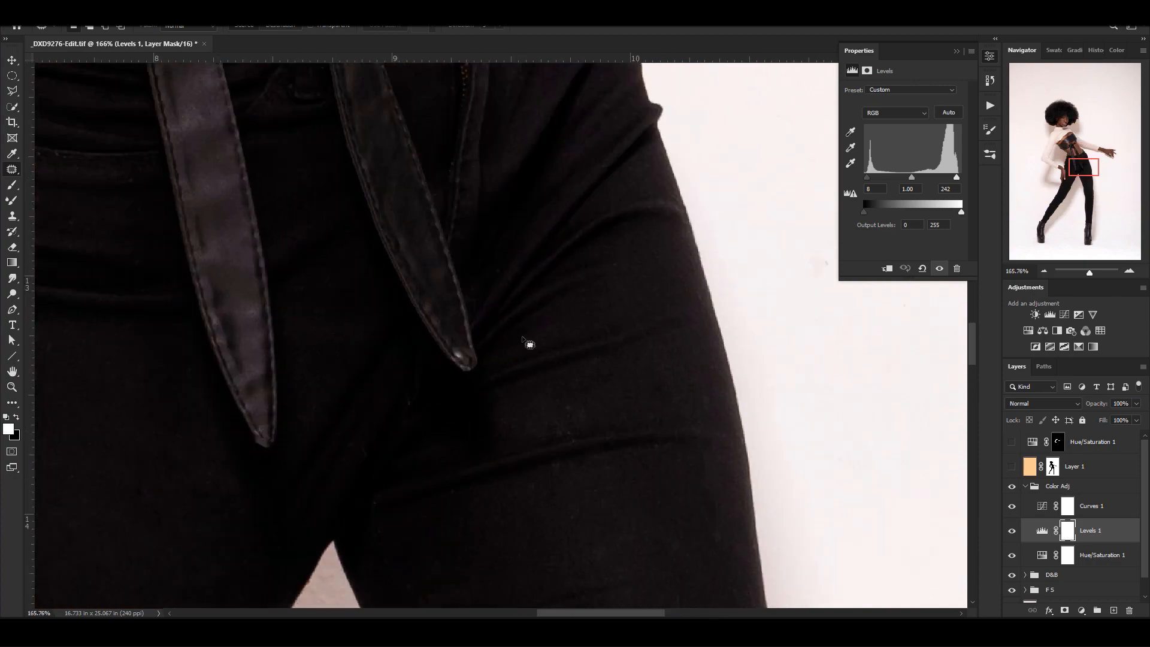
{"action": "scroll", "coordinate": [585, 308], "scroll_direction": "down", "scroll_amount": 8}
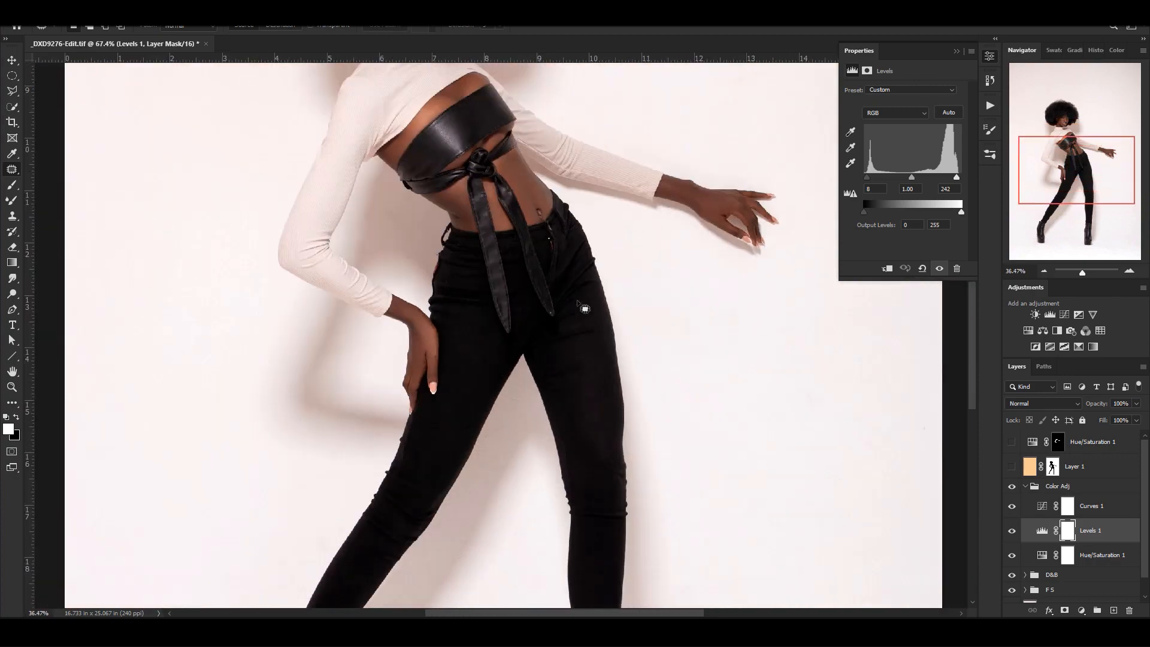
{"action": "scroll", "coordinate": [585, 308], "scroll_direction": "down", "scroll_amount": 3}
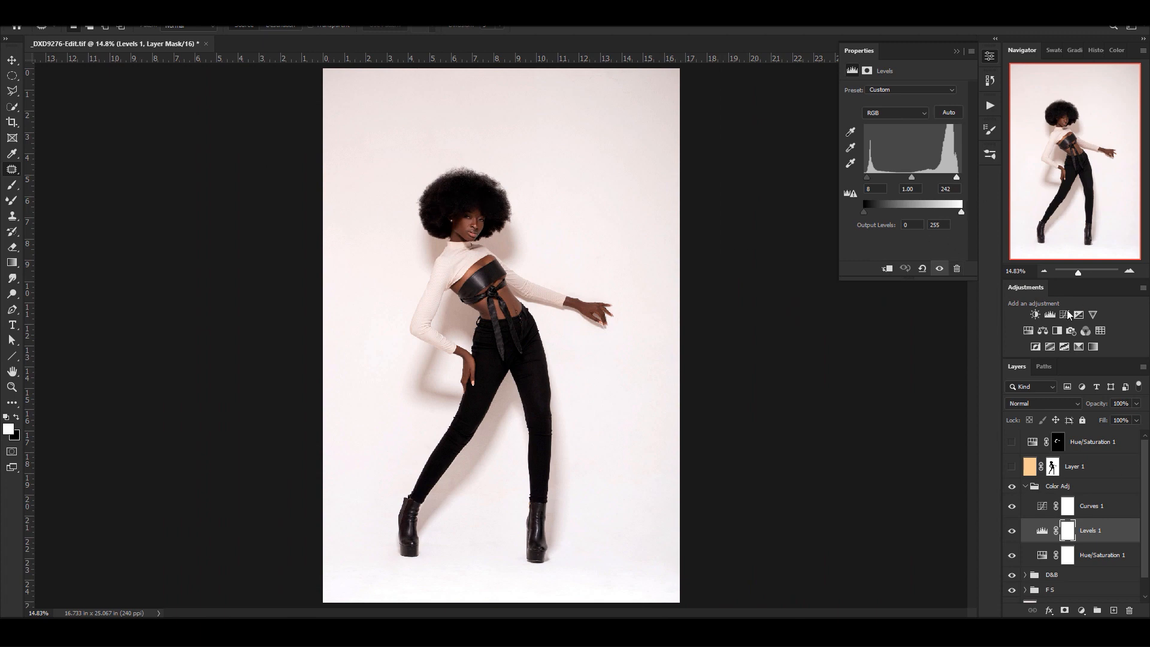
{"action": "left_click", "coordinate": [1045, 510]}
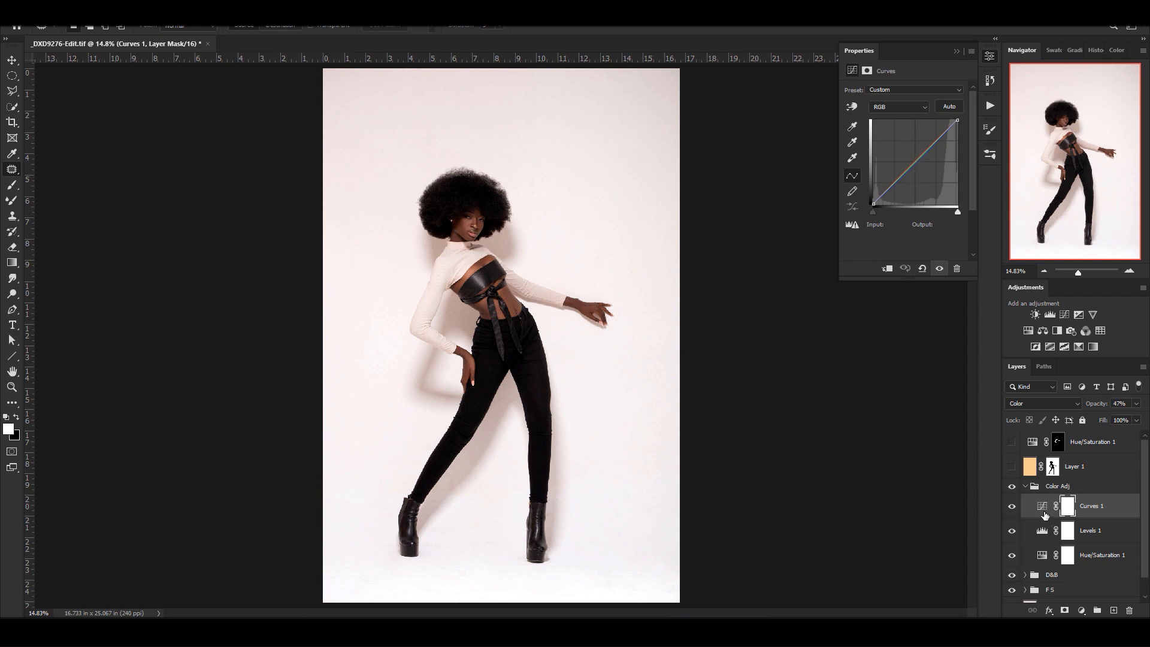
{"action": "left_click", "coordinate": [1024, 486]}
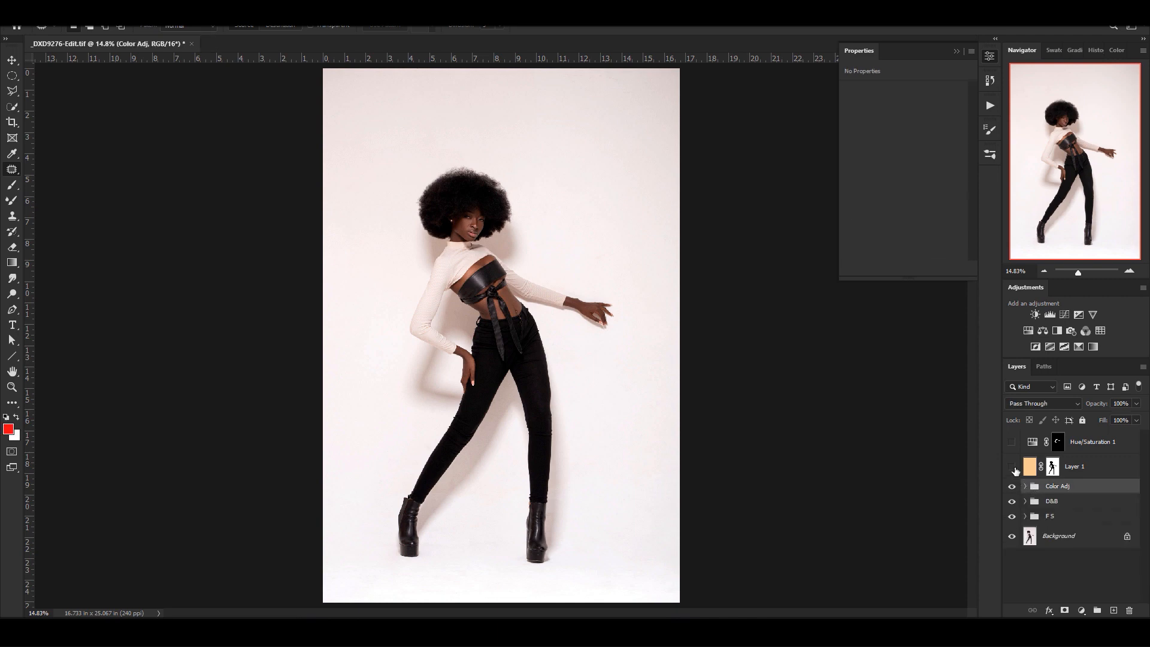
- Make the peach colour layer, Layer 1, visible and select its image content
{"action": "left_click", "coordinate": [1011, 469]}
{"action": "left_click", "coordinate": [1030, 470]}
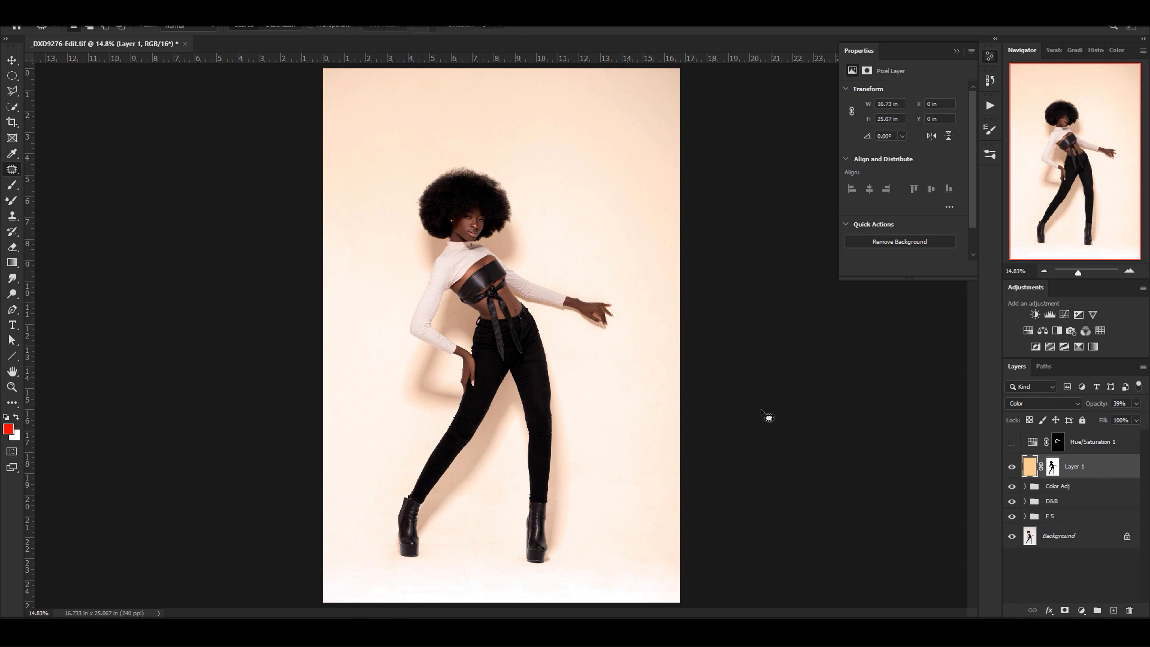
- Disable Layer 1's layer mask and enable it again to compare the tint with and without masking
{"action": "left_click", "coordinate": [1052, 468]}
{"action": "right_click", "coordinate": [1052, 468]}
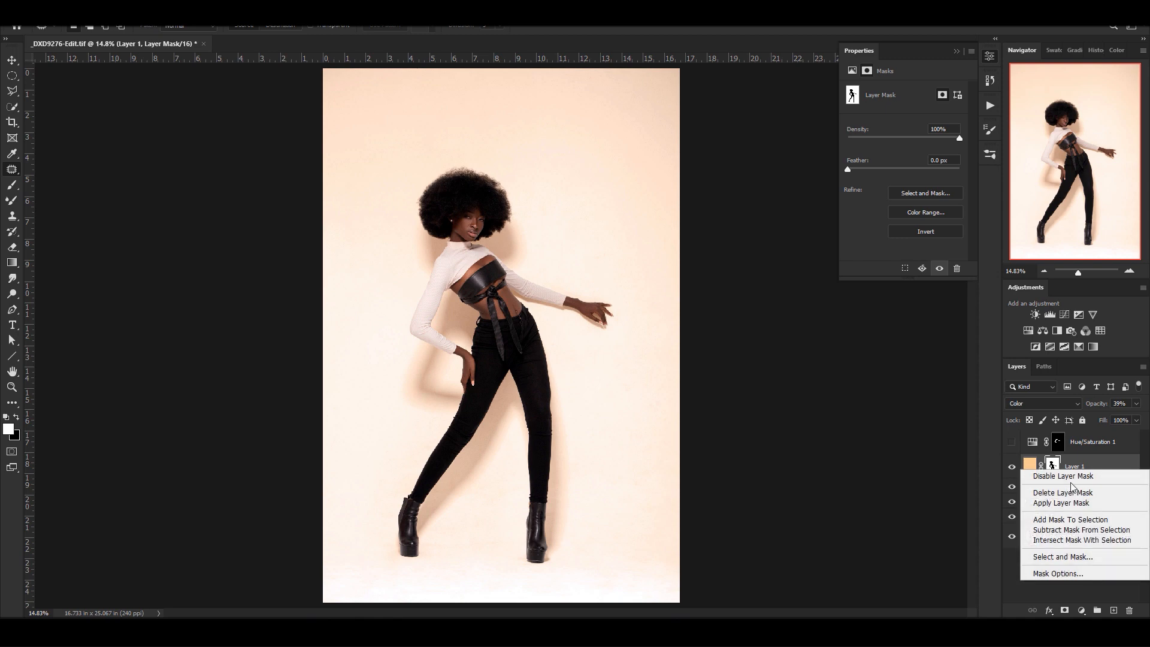
{"action": "left_click", "coordinate": [1062, 476]}
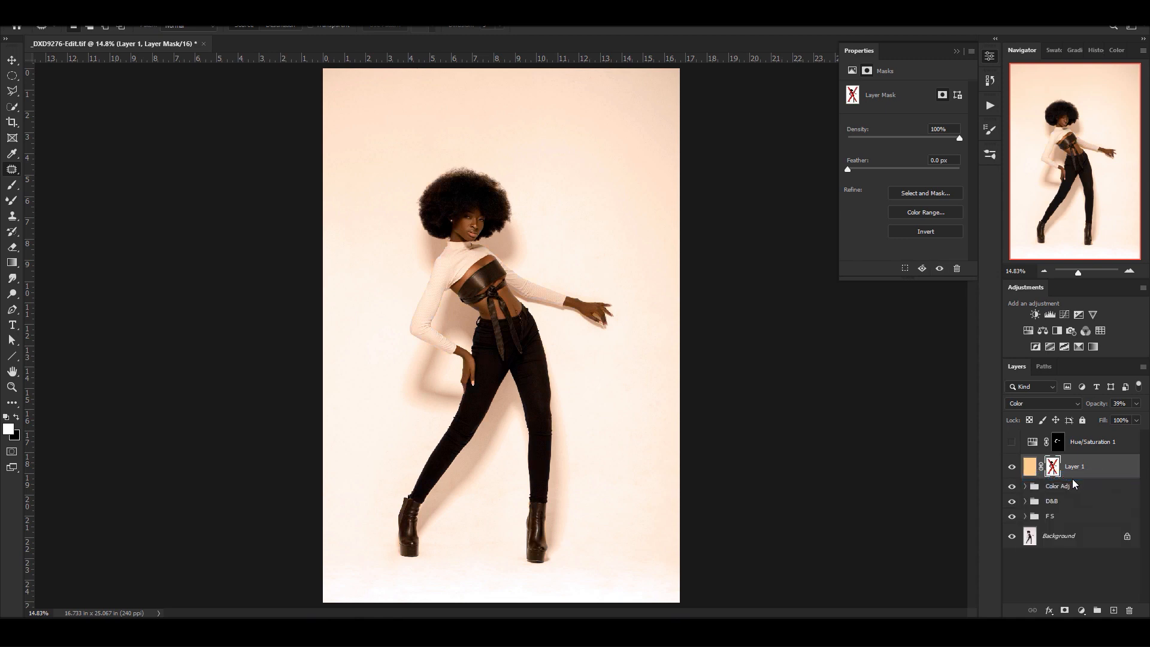
{"action": "right_click", "coordinate": [1052, 470]}
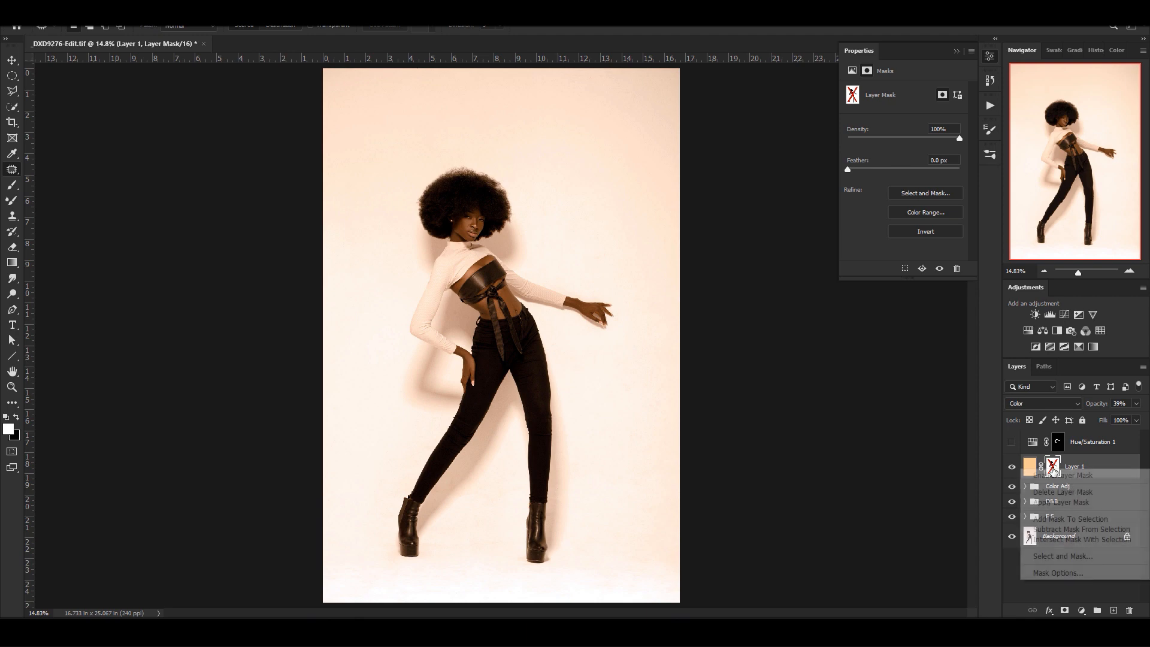
{"action": "left_click", "coordinate": [1063, 475]}
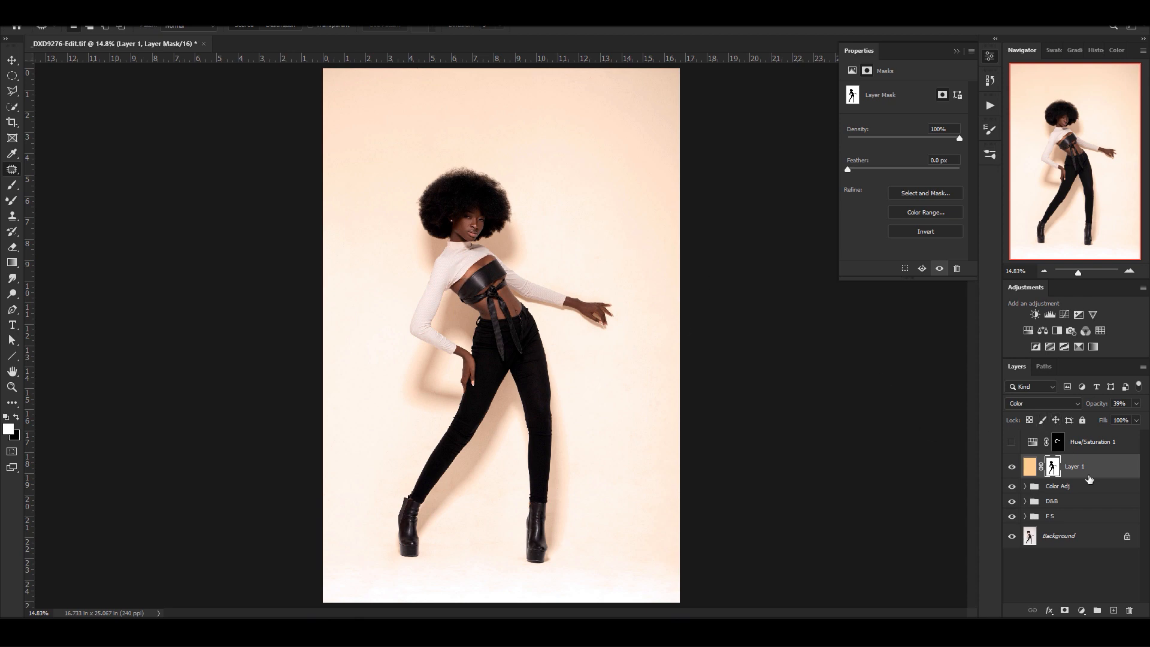
- Target the Reds in the uppermost Hue/Saturation adjustment by sampling the blouse, and make that adjustment layer visible
{"action": "left_click", "coordinate": [1103, 446]}
{"action": "left_click", "coordinate": [852, 106]}
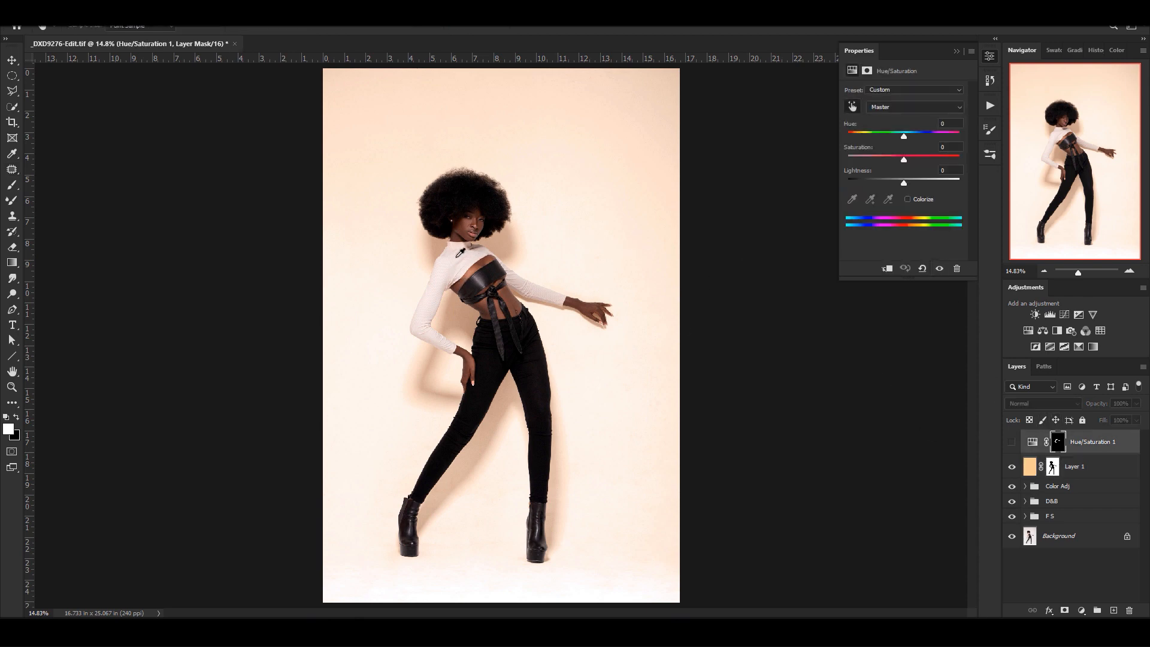
{"action": "left_click", "coordinate": [457, 260]}
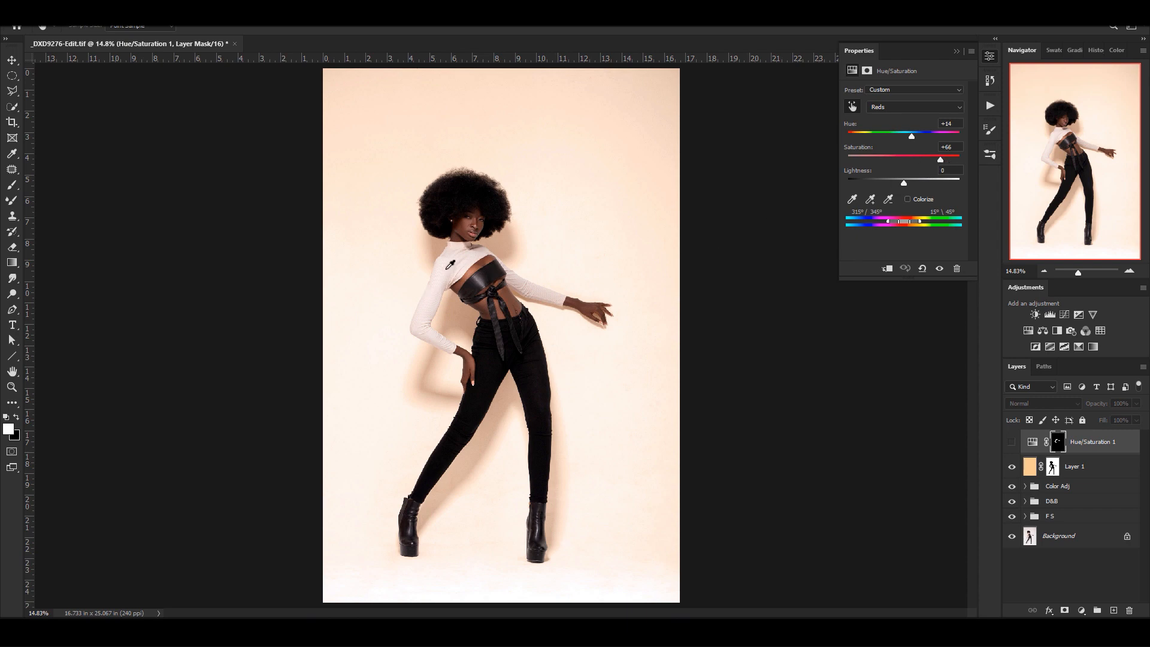
{"action": "scroll", "coordinate": [455, 262], "scroll_direction": "up", "scroll_amount": 5}
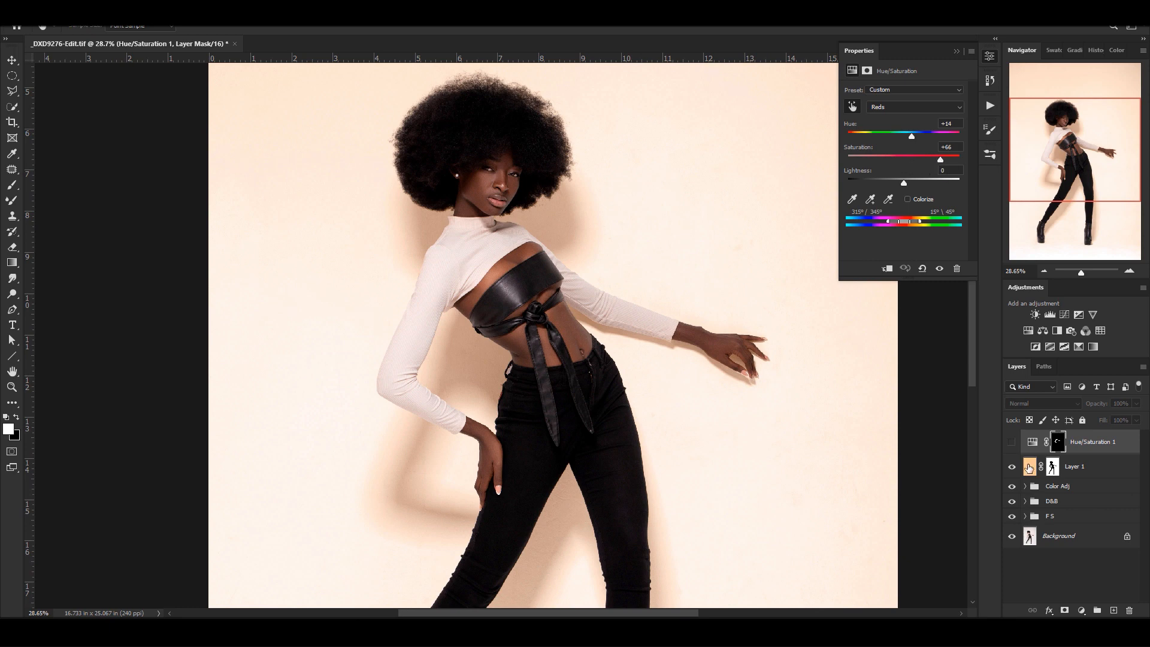
{"action": "left_click", "coordinate": [1012, 442]}
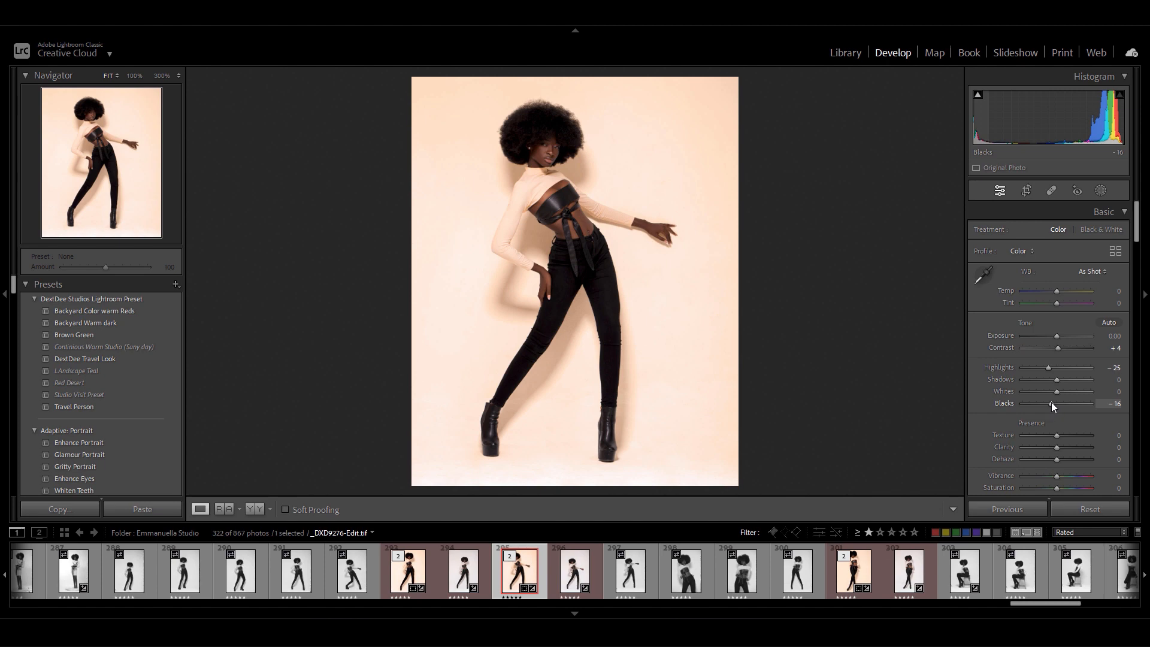
- In Lightroom Classic, review the edited photo's HSL Luminance, Saturation and Hue values, its Color Grading wheels and its Basic settings
{"action": "scroll", "coordinate": [1051, 401], "scroll_direction": "down", "scroll_amount": 15}
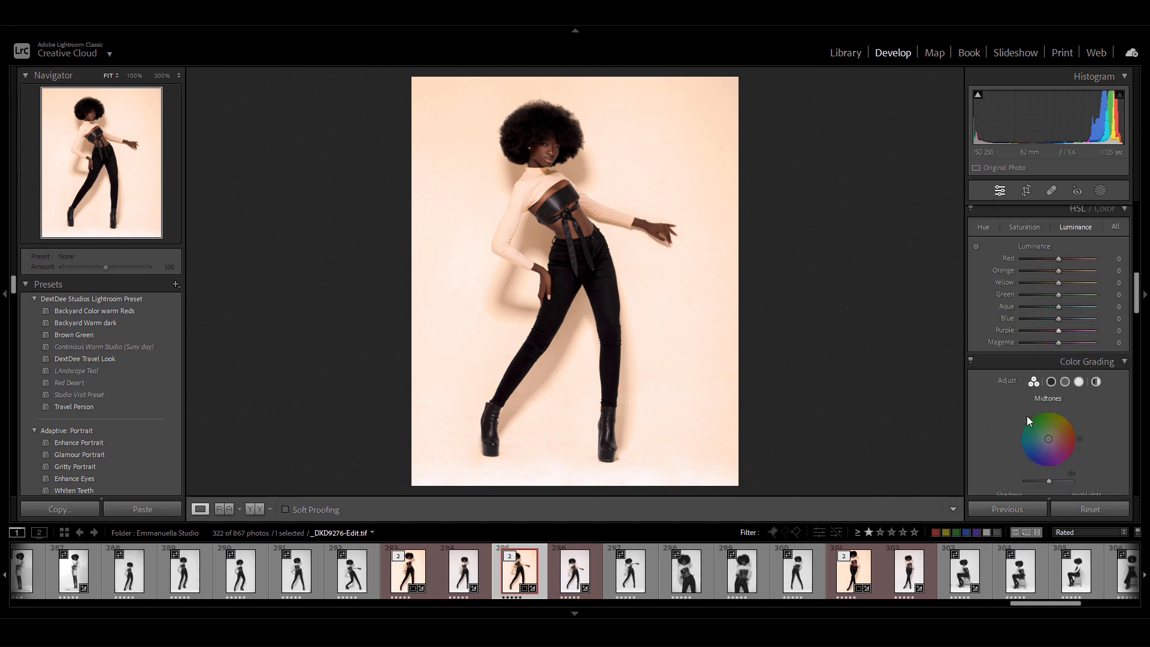
{"action": "scroll", "coordinate": [1026, 415], "scroll_direction": "up", "scroll_amount": 4}
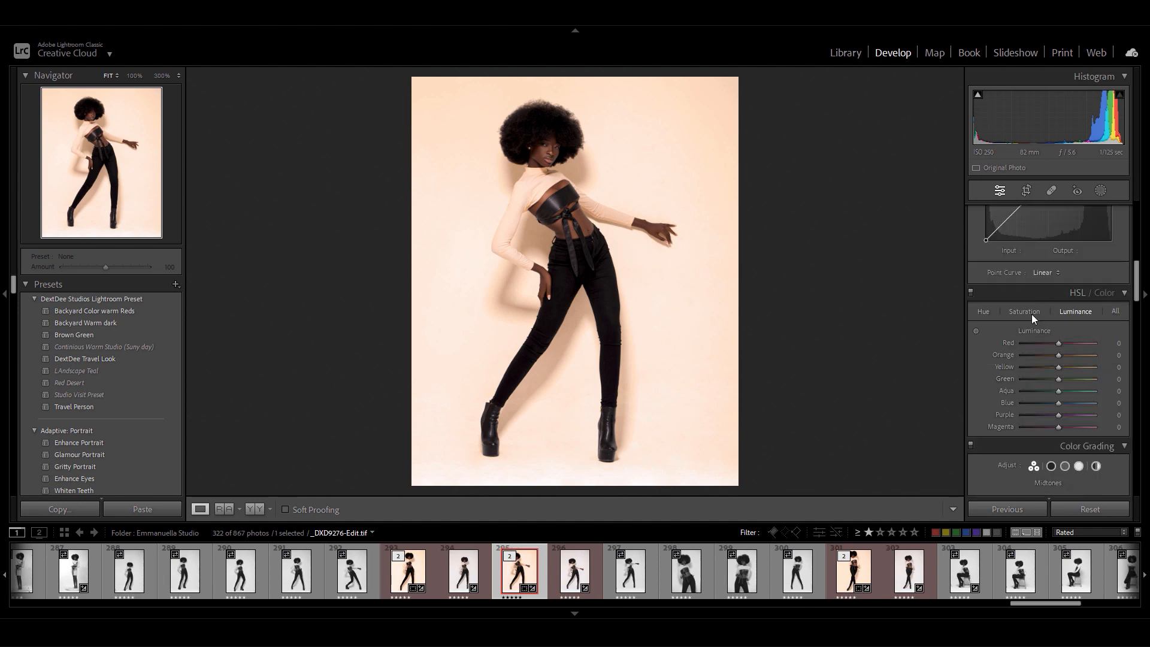
{"action": "left_click", "coordinate": [1026, 311]}
{"action": "left_click", "coordinate": [983, 311]}
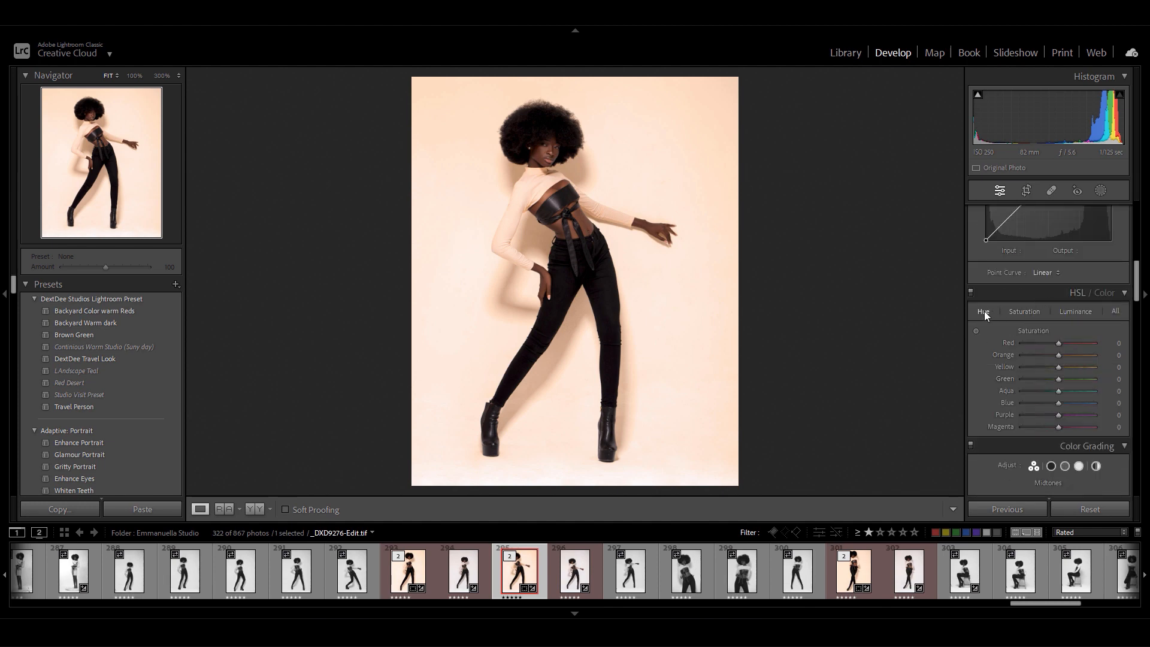
{"action": "scroll", "coordinate": [975, 379], "scroll_direction": "down", "scroll_amount": 5}
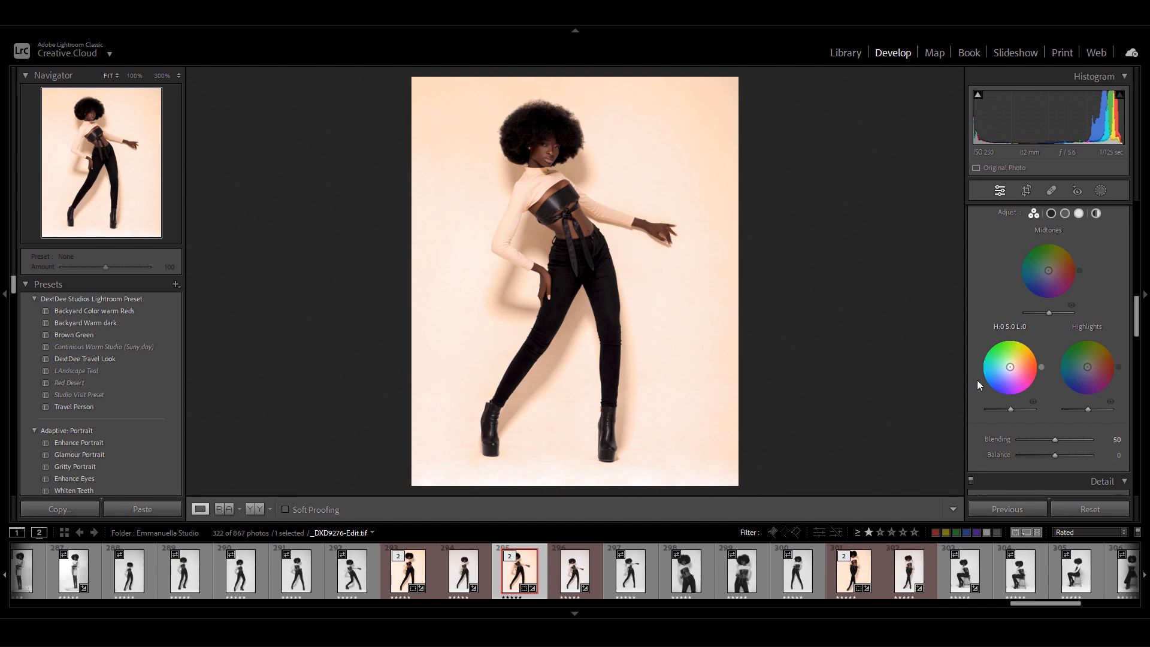
{"action": "scroll", "coordinate": [976, 380], "scroll_direction": "down", "scroll_amount": 3}
{"action": "scroll", "coordinate": [990, 382], "scroll_direction": "up", "scroll_amount": 10}
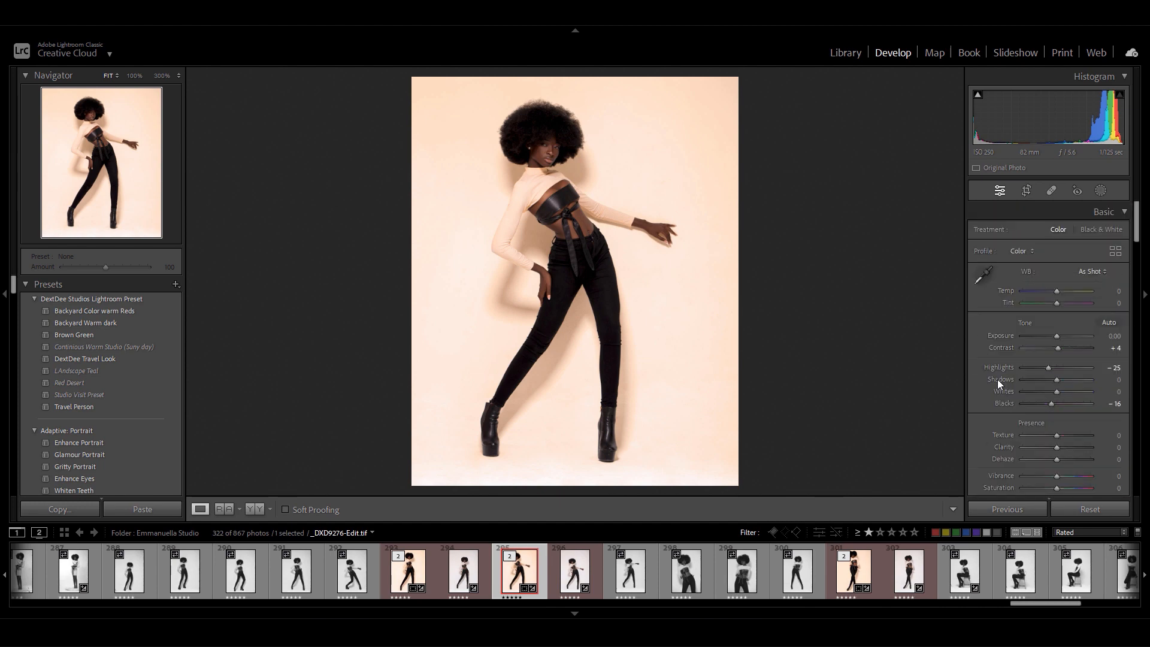
- Compare the edit with the next photo in the filmstrip and return to _DXD9276-Edit.tif
{"action": "key", "text": "Right"}
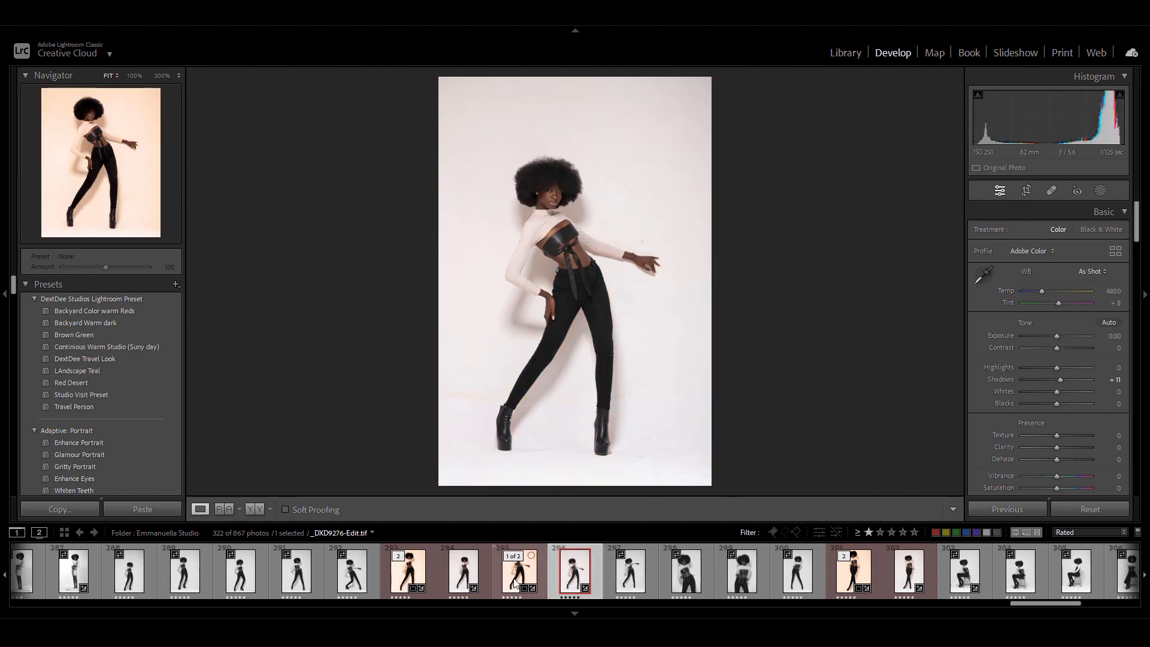
{"action": "left_click", "coordinate": [513, 583]}
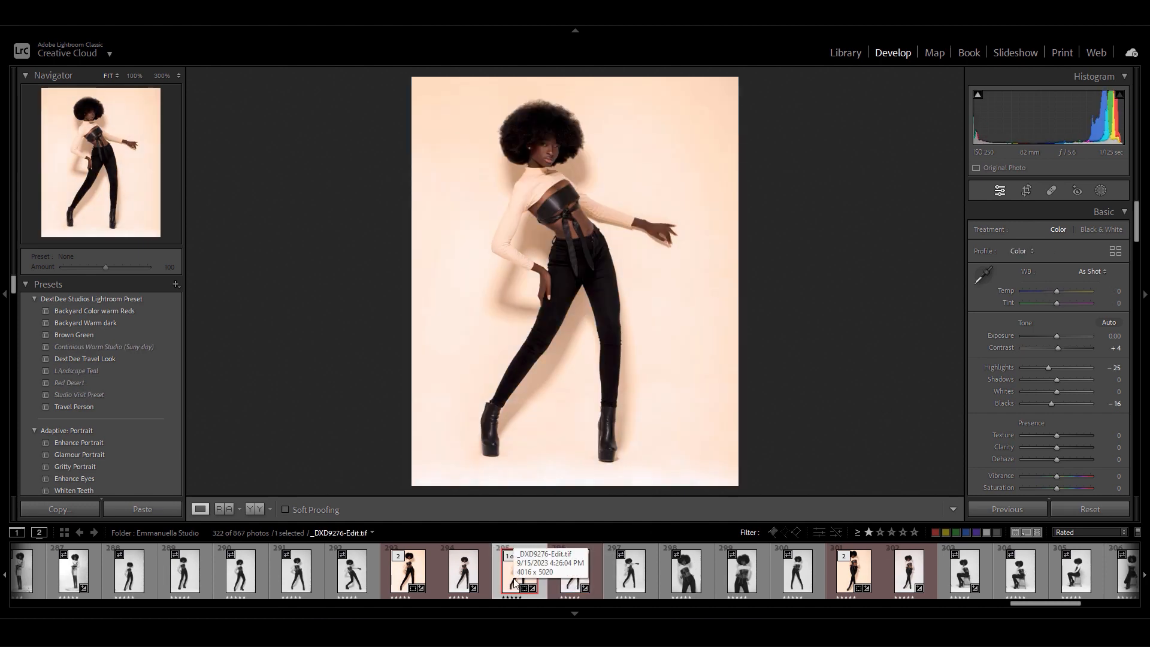